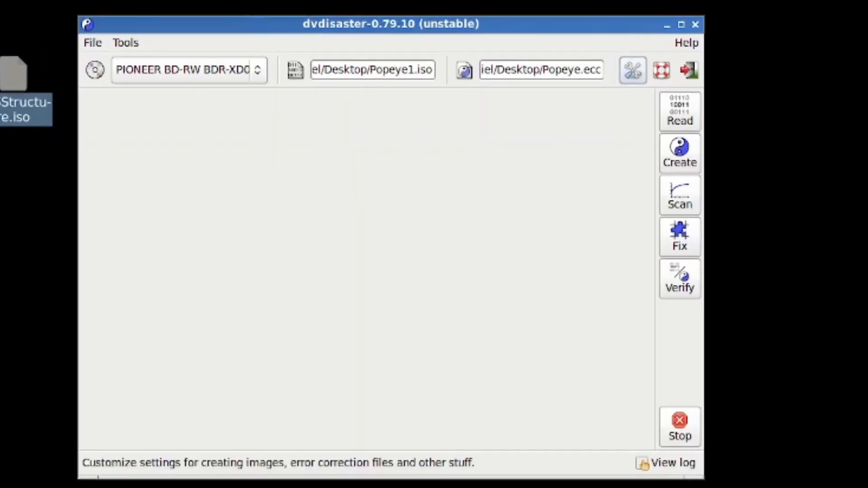
- Open the preferences and compare the settings of the RS02 and RS03 storage methods before returning to Error correction file (RS01)
left_click(632, 70)
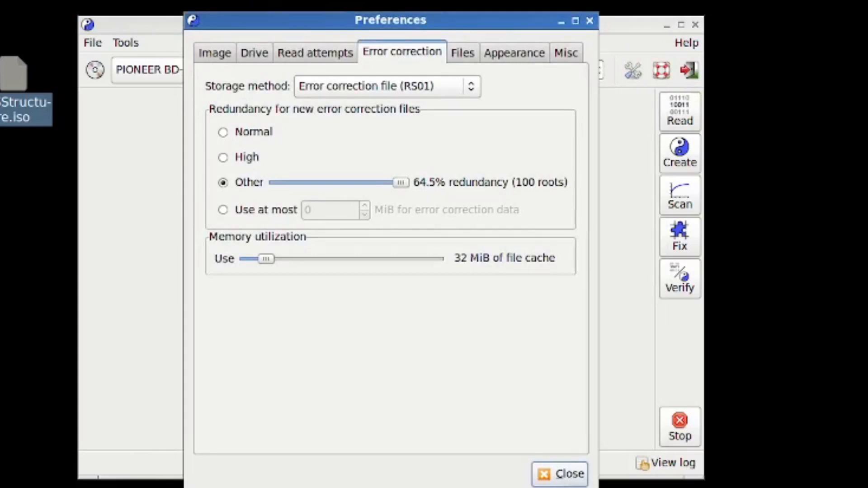
left_click_drag(599, 250, 609, 249)
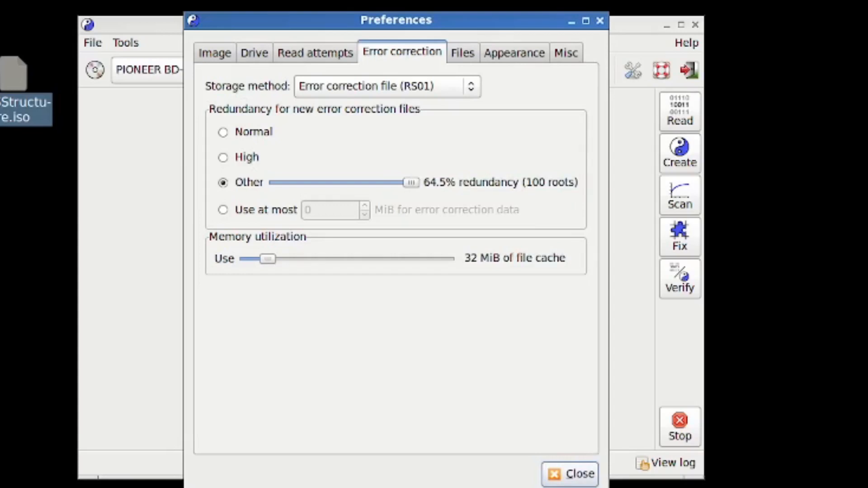
left_click(362, 87)
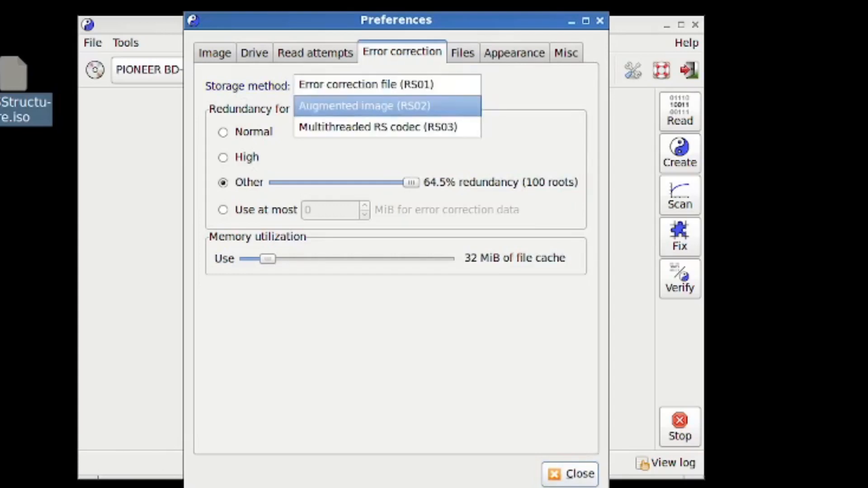
left_click(362, 107)
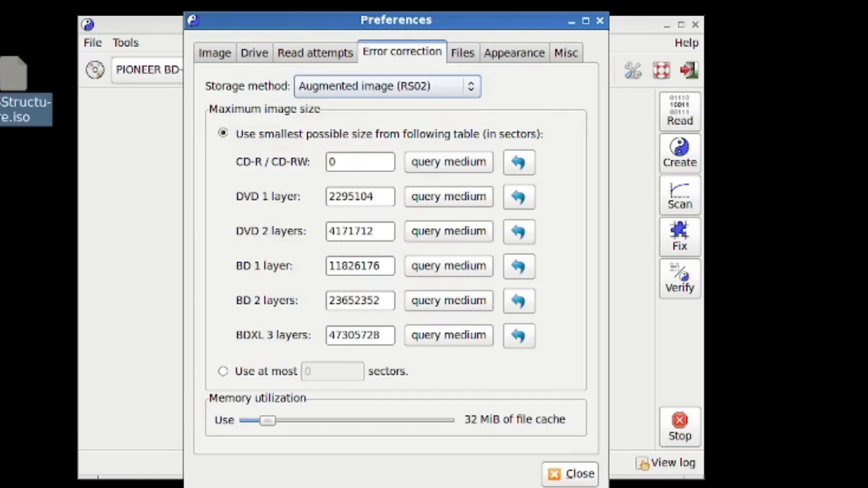
left_click(387, 87)
left_click(379, 105)
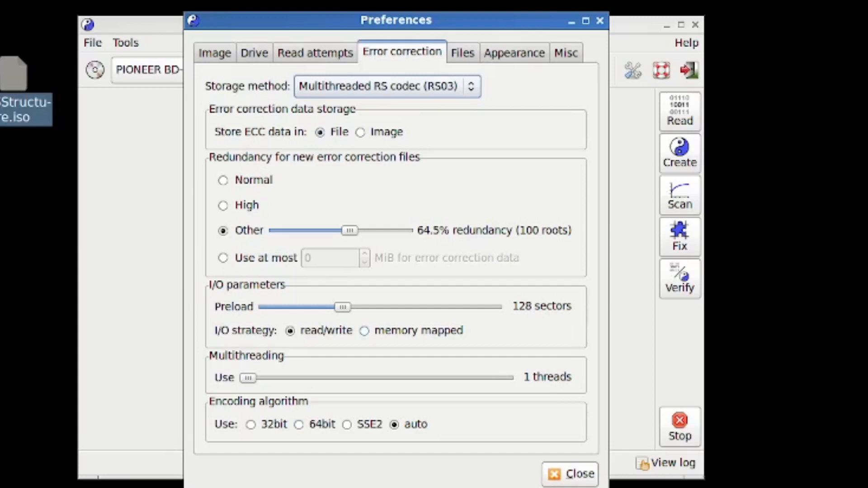
left_click(387, 87)
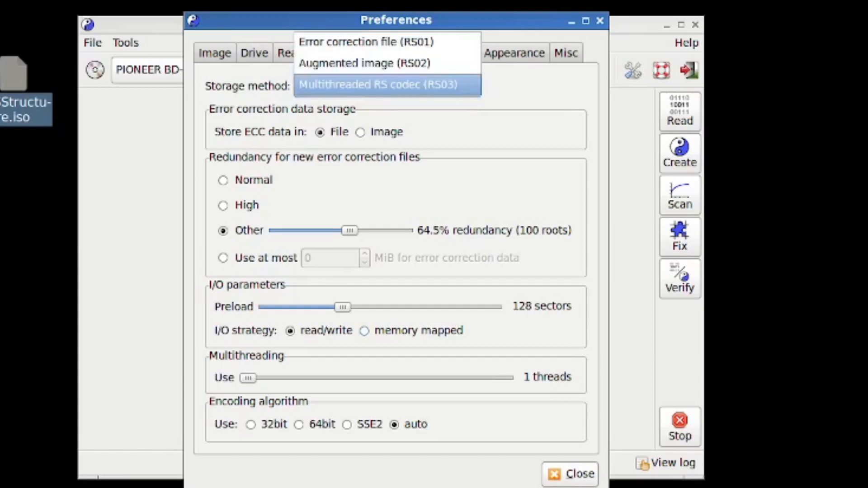
left_click(366, 41)
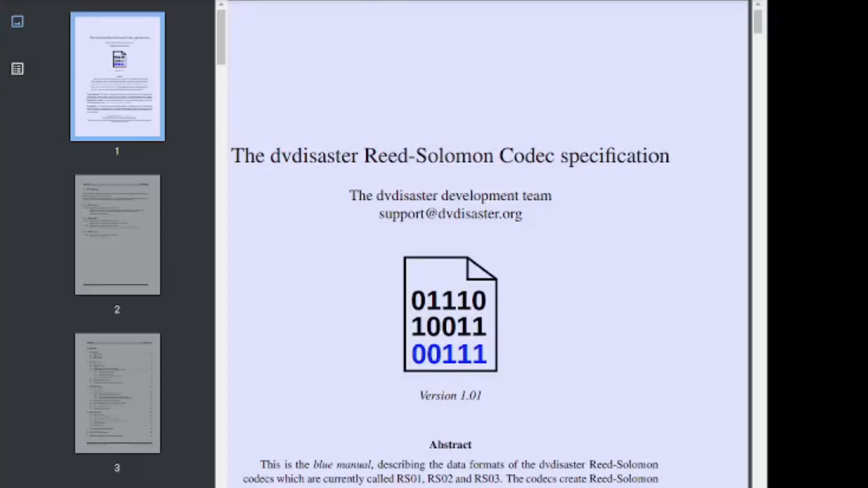
- Browse the dvdisaster codec specification from the changelog and contents to the section on recalculating the layout from defective media
left_click(118, 235)
scroll(118, 235, "down", 3)
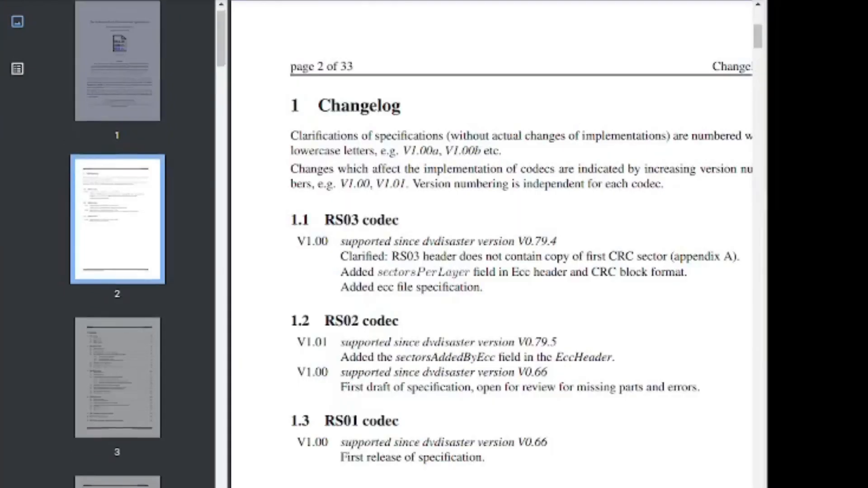
left_click(118, 204)
scroll(117, 203, "down", 2)
left_click(118, 195)
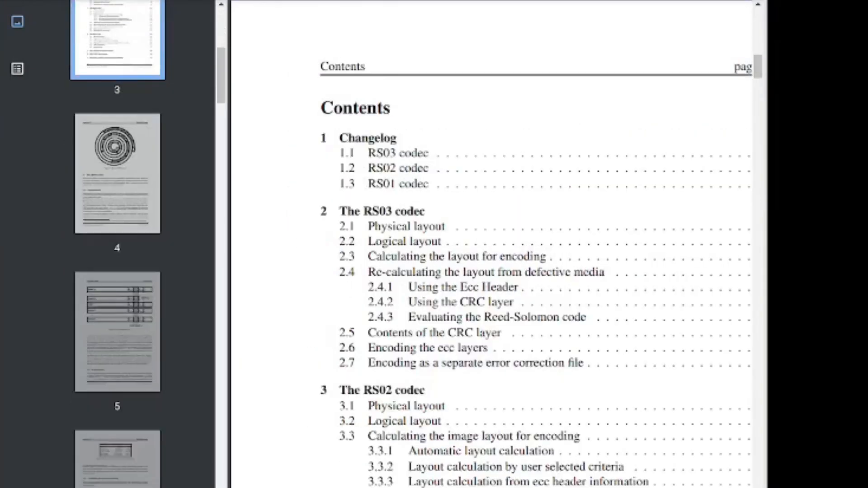
scroll(117, 172, "down", 2)
left_click(118, 158)
scroll(117, 159, "down", 2)
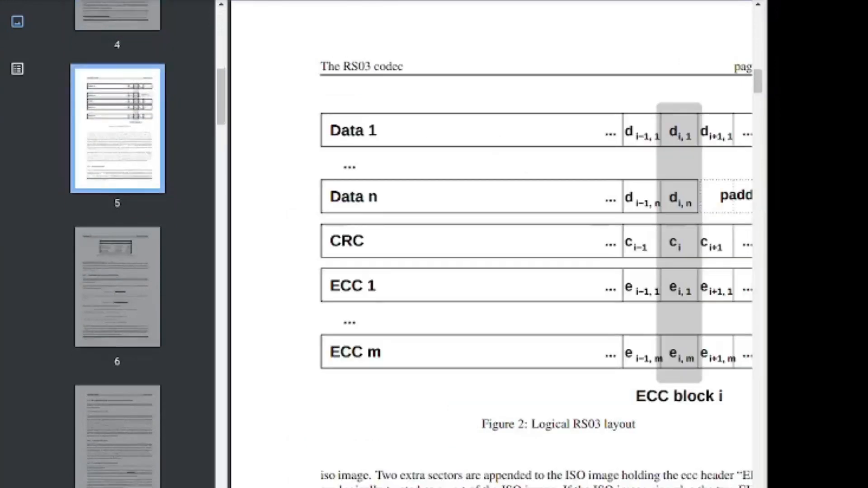
left_click(118, 113)
left_click(118, 270)
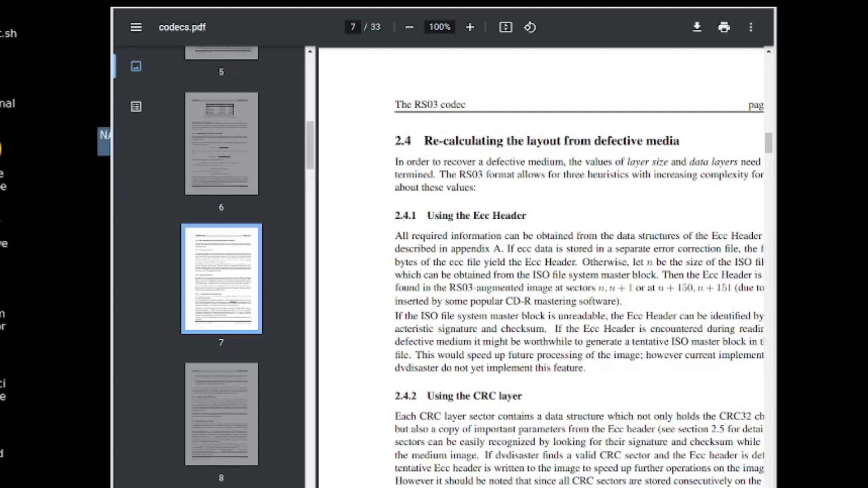
- Widen the codecs.pdf window and skim the rest of the RS03 chapter and the start of the RS02 chapter
left_click_drag(777, 487, 867, 487)
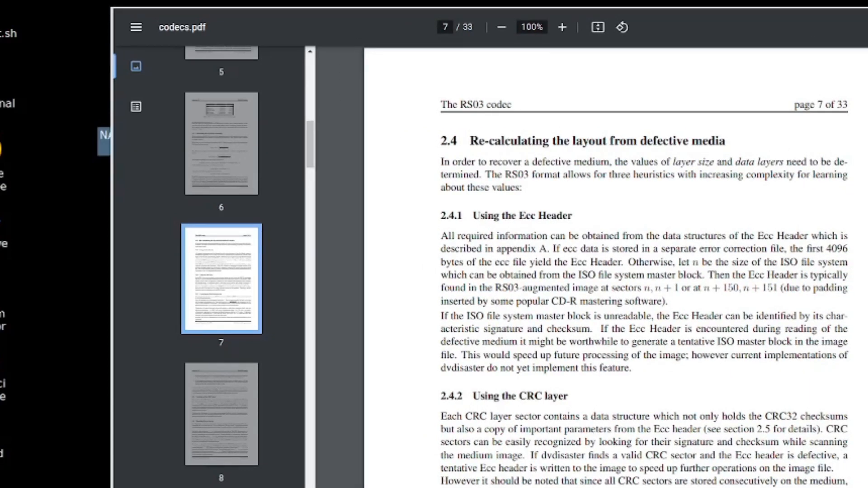
scroll(606, 267, "down", 15)
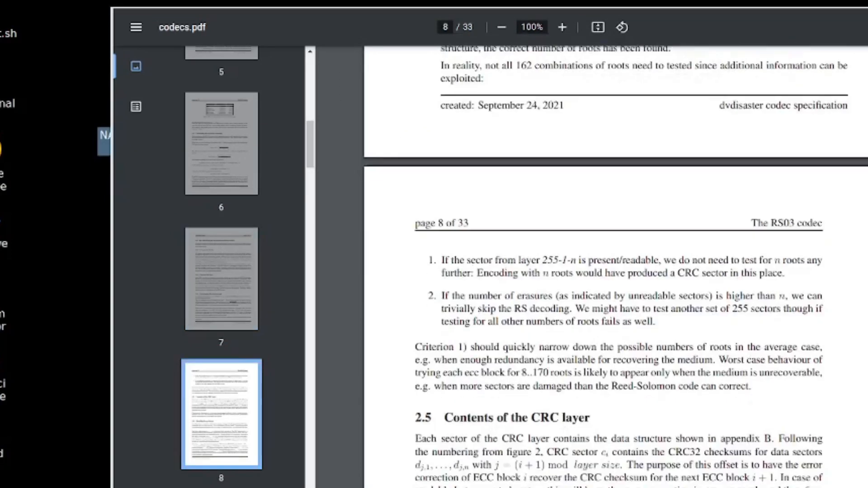
scroll(615, 267, "down", 20)
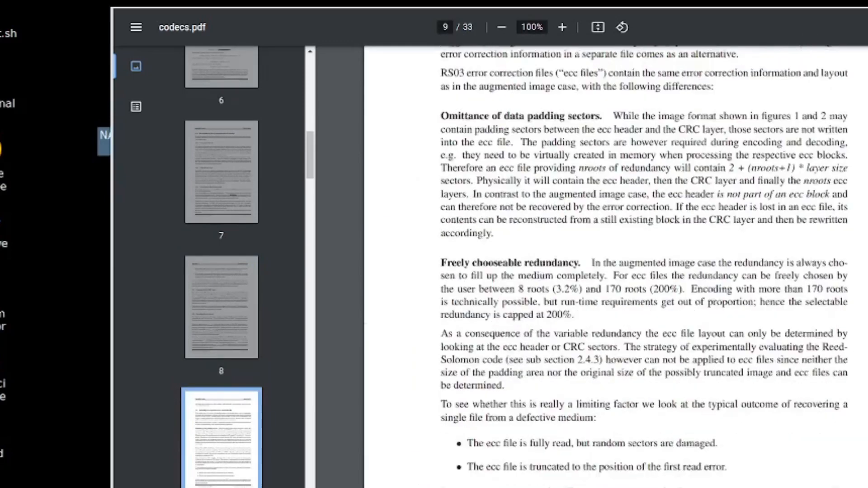
scroll(615, 267, "down", 18)
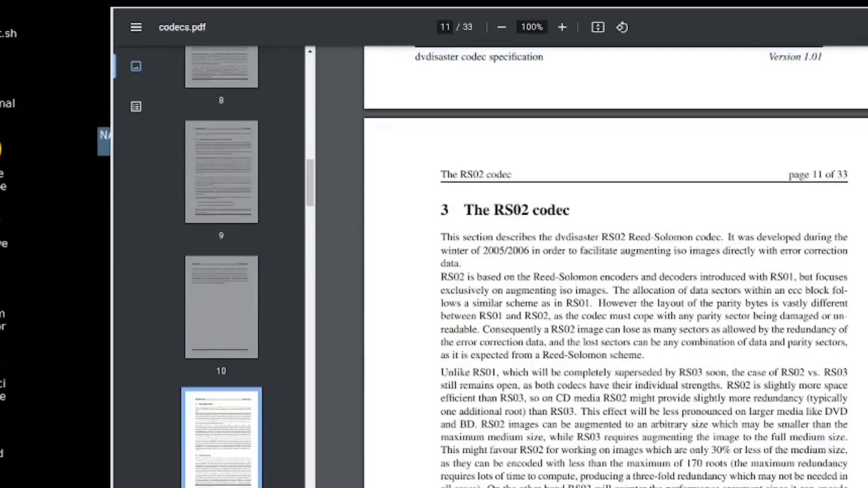
scroll(616, 267, "down", 10)
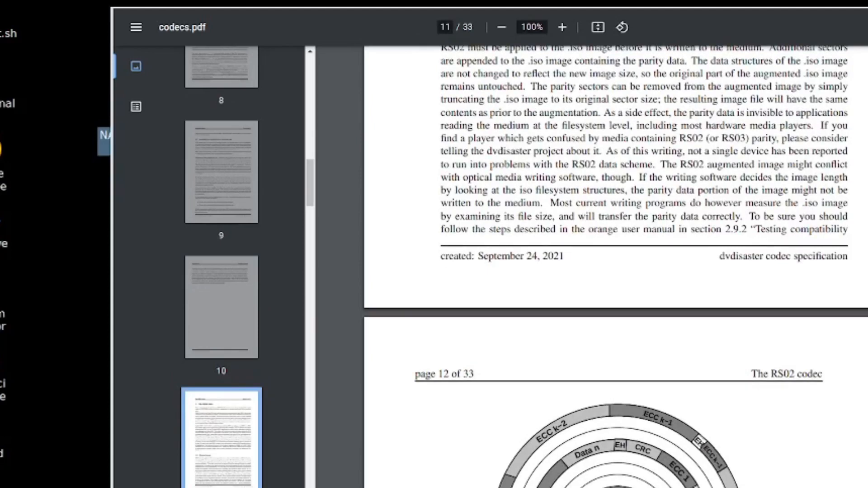
scroll(615, 267, "down", 9)
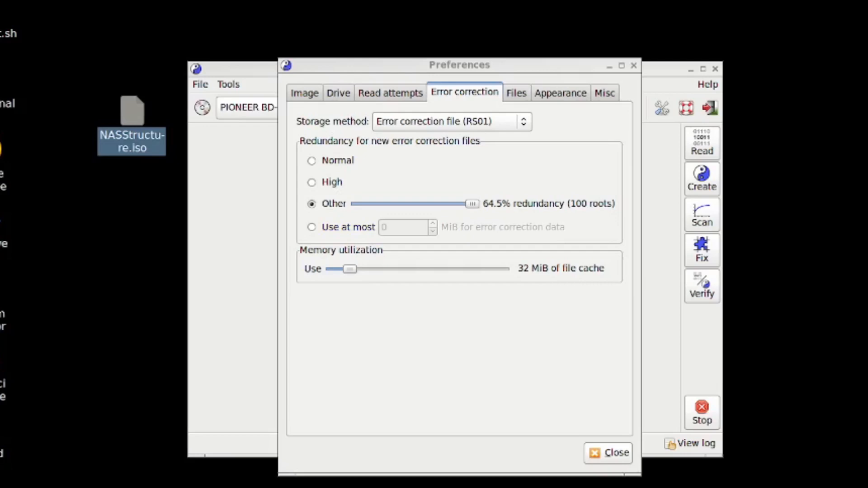
- Lower the custom redundancy to 25.0% and 3.2% (8 roots), and select the Normal preset from its description window
left_click_drag(473, 204, 411, 204)
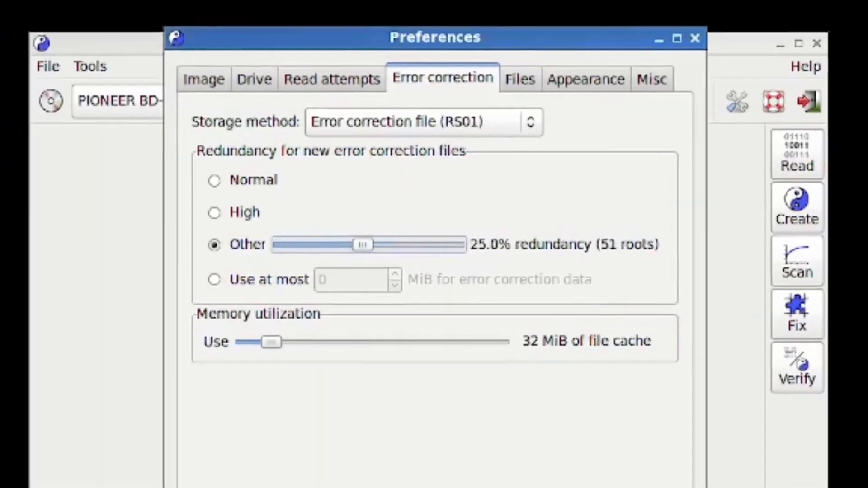
left_click_drag(362, 244, 282, 245)
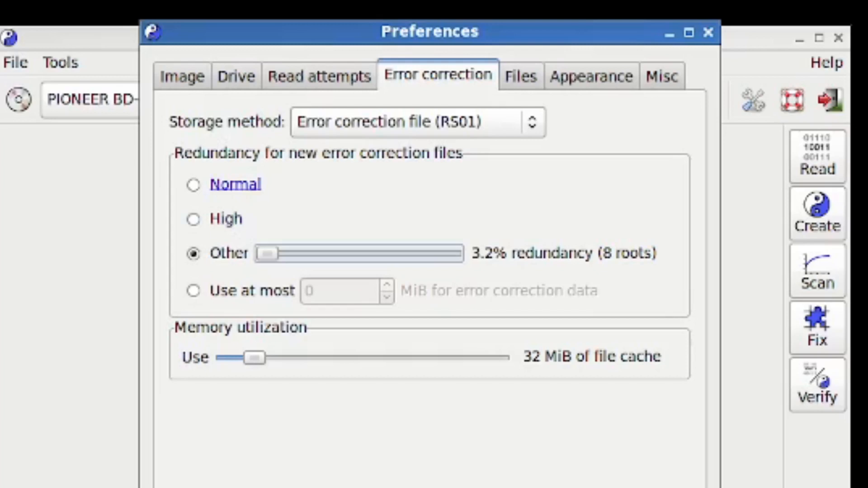
left_click(235, 184)
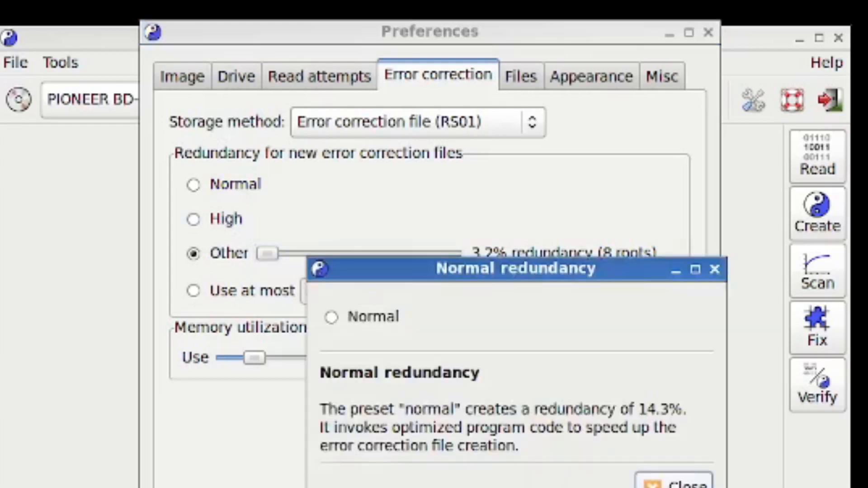
left_click(331, 317)
left_click(674, 485)
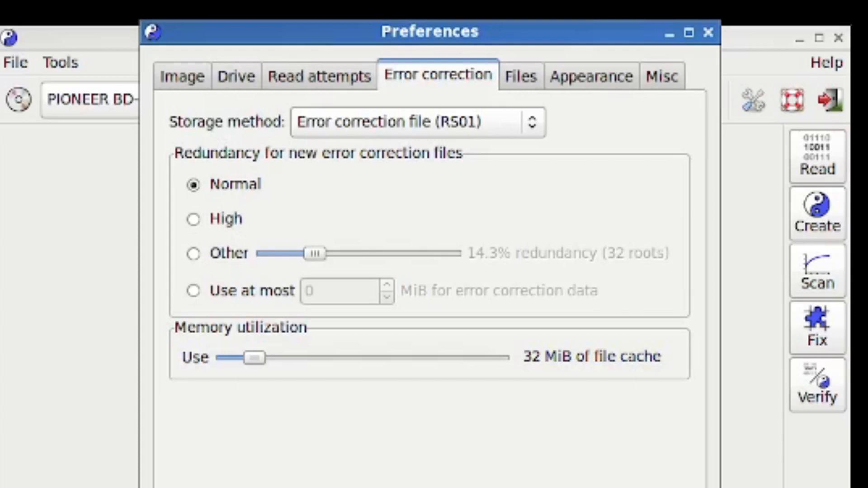
- Read the description of the High redundancy preset and select High for new error correction files
left_click(227, 219)
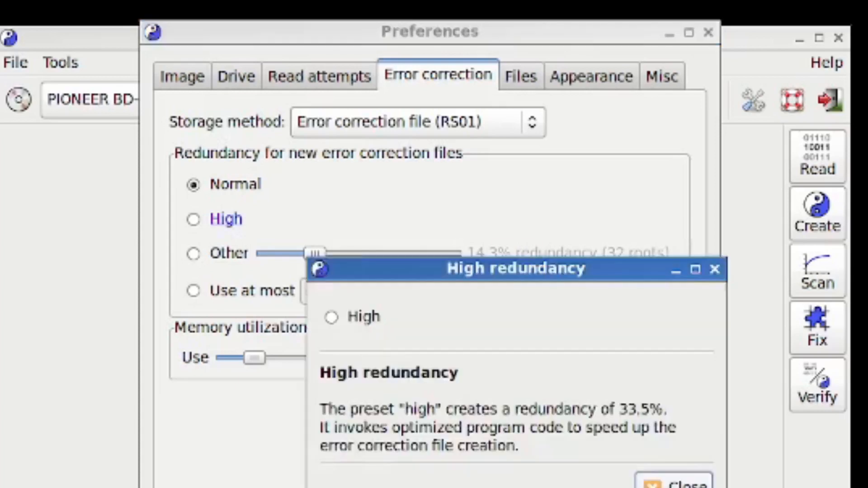
key("Escape")
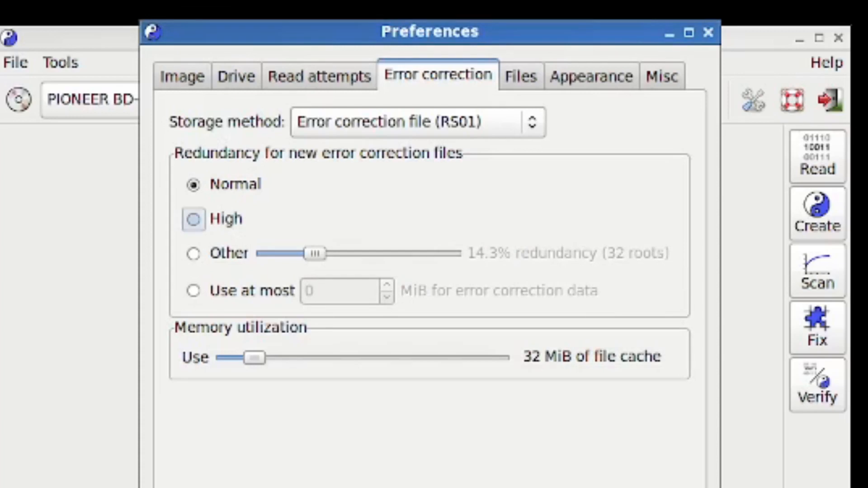
left_click(193, 219)
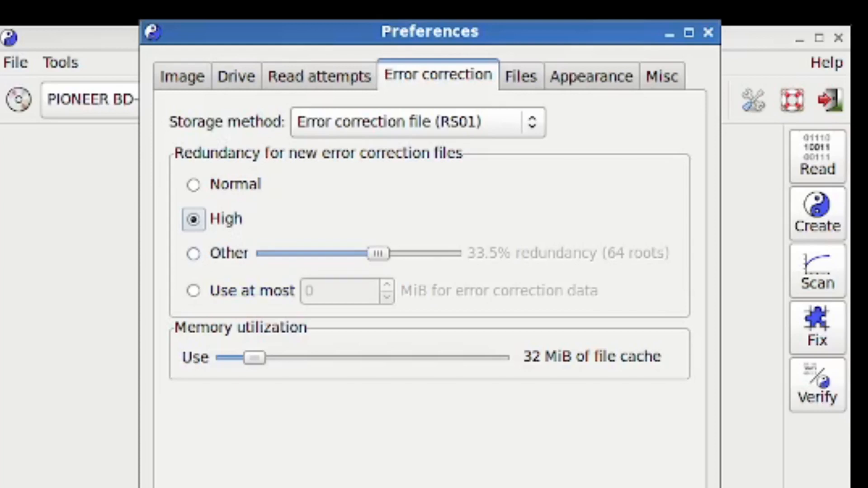
- Switch to a custom redundancy and try the slider at 3.2% (8 roots) and 64.5% (100 roots)
left_click(193, 254)
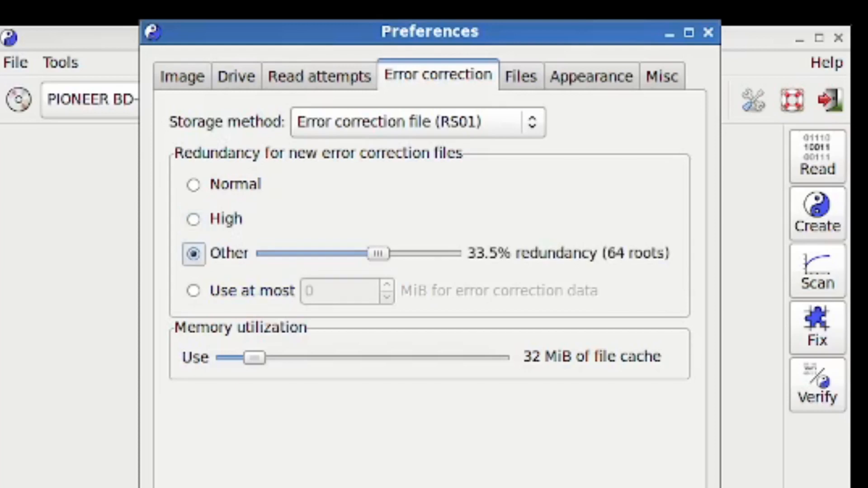
left_click_drag(379, 254, 268, 254)
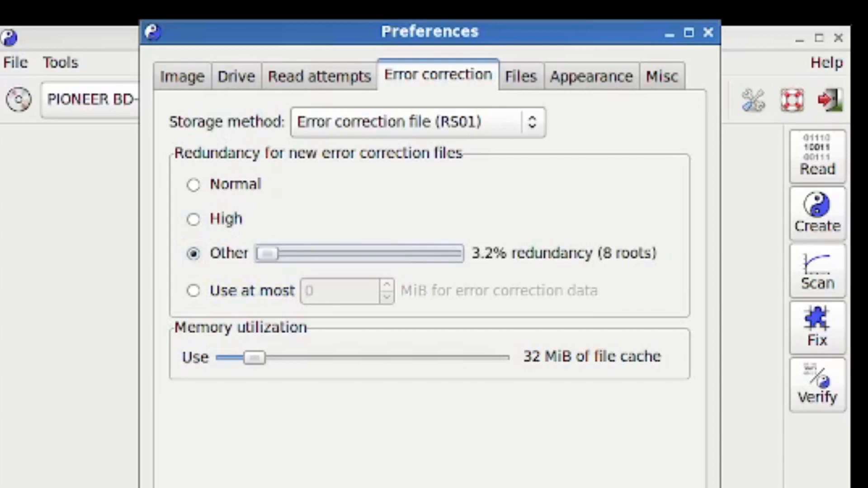
left_click_drag(267, 254, 450, 254)
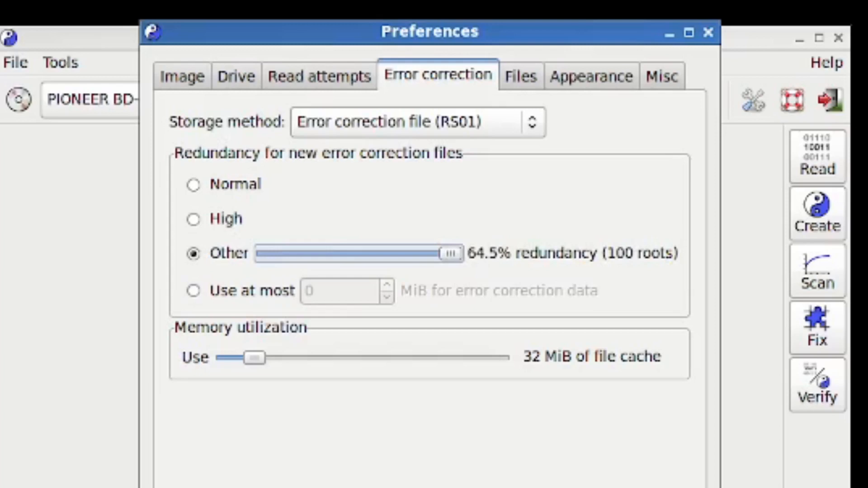
- Read the description of space-delimited redundancy and enable the "Use at most" MiB limit for error correction data
left_click(252, 291)
left_click_drag(425, 220, 337, 134)
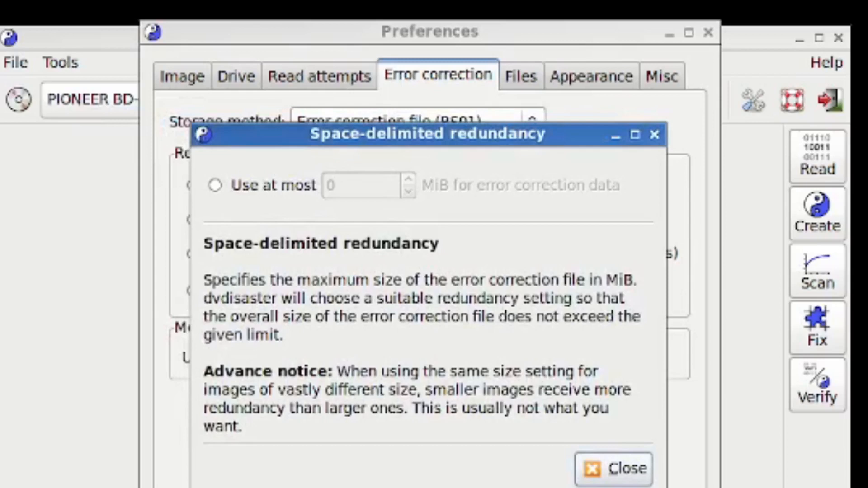
left_click(215, 185)
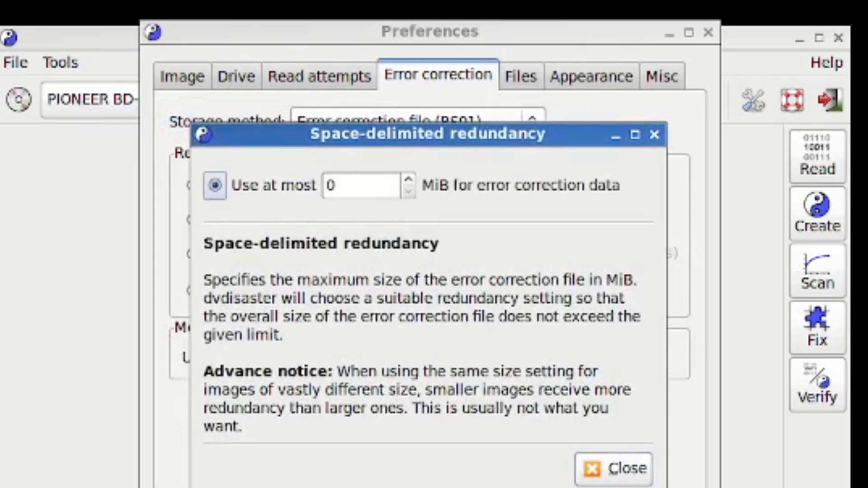
left_click(614, 469)
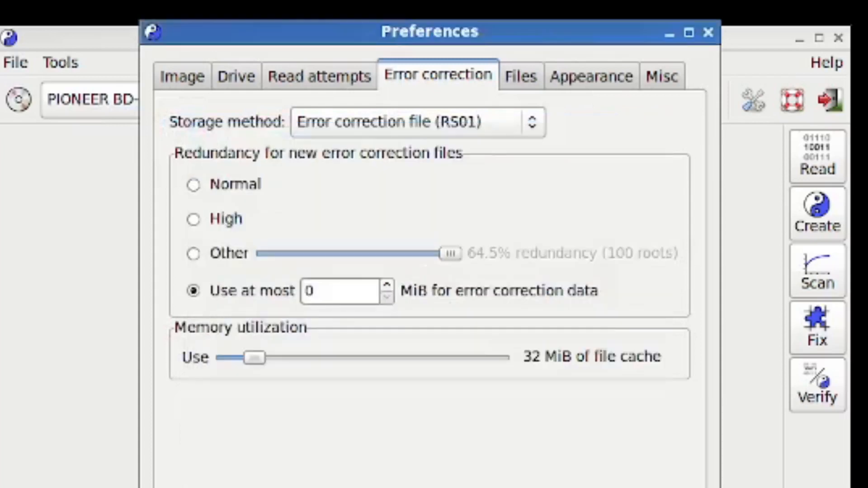
- Replace the size limit with the Normal preset and switch the redundancy for new error correction files to High
left_click(194, 185)
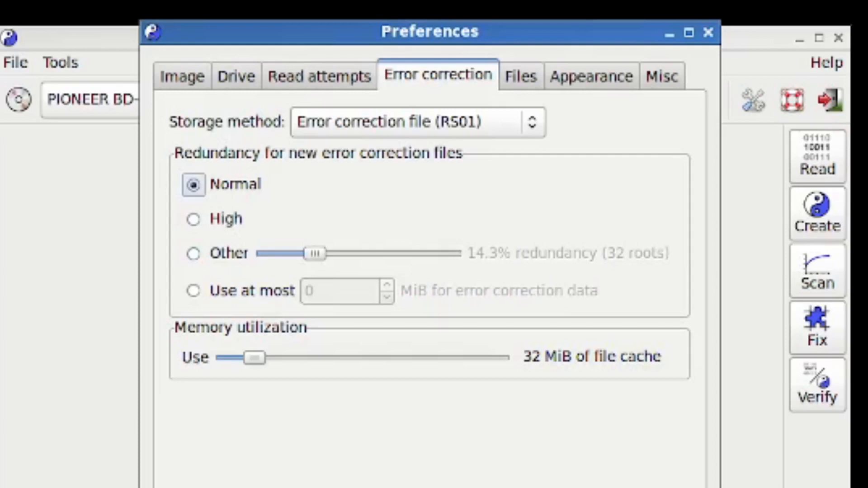
left_click(193, 220)
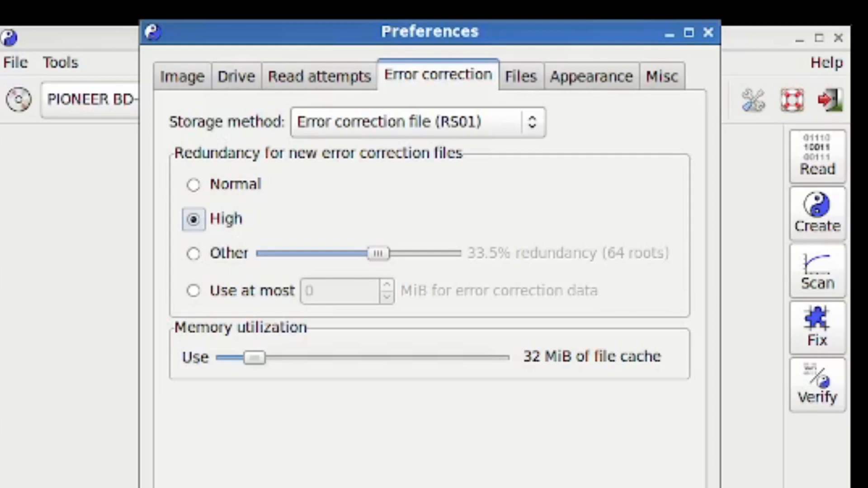
- View the Augmented image (RS02) settings and switch to Multithreaded RS codec (RS03) with ECC data stored in the image
left_click(419, 122)
left_click(418, 149)
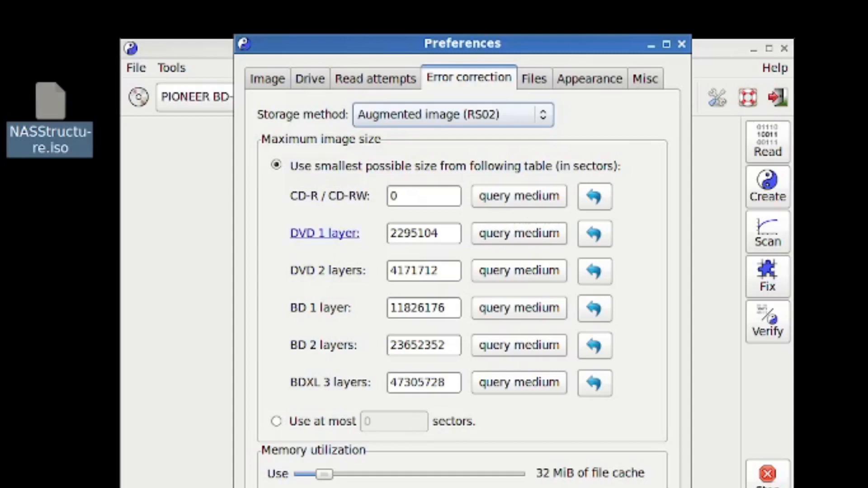
left_click(453, 114)
left_click(442, 136)
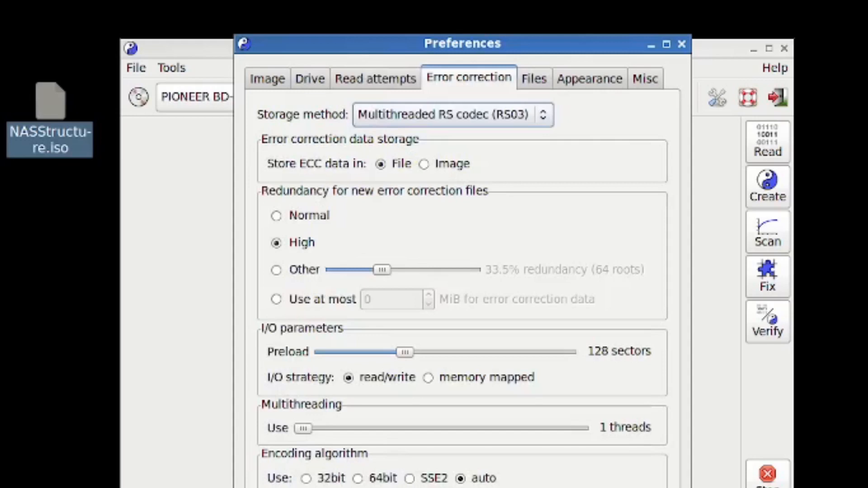
left_click(426, 165)
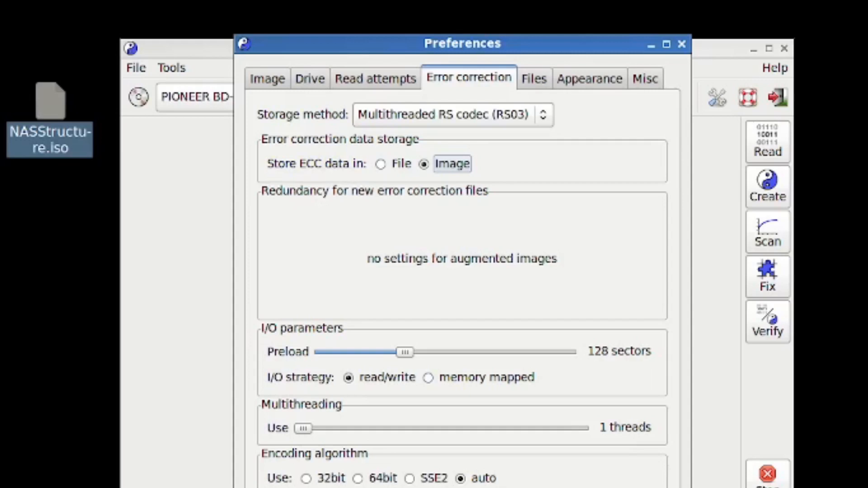
- Store the RS03 ECC data in a file and apply the Normal redundancy preset for new error correction files
left_click(381, 164)
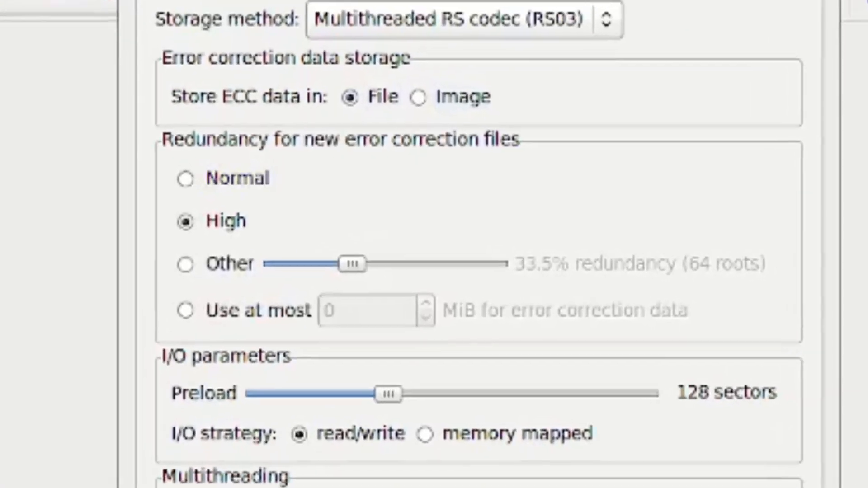
left_click(224, 172)
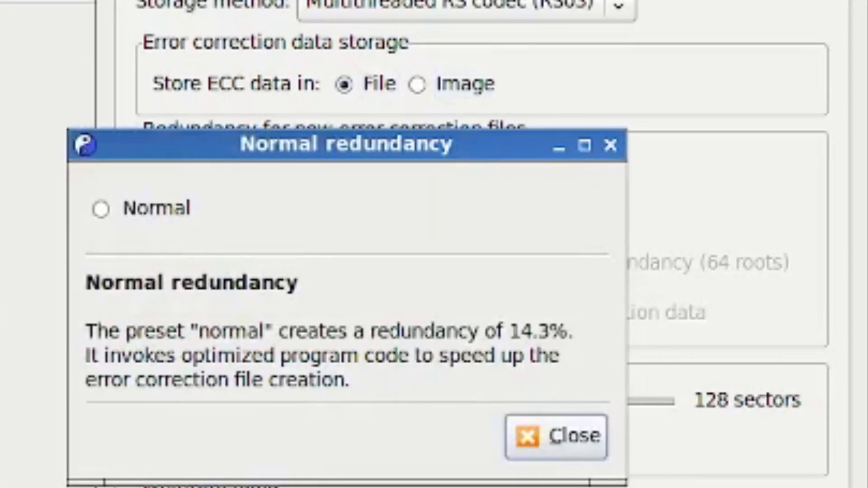
left_click(101, 209)
left_click(557, 437)
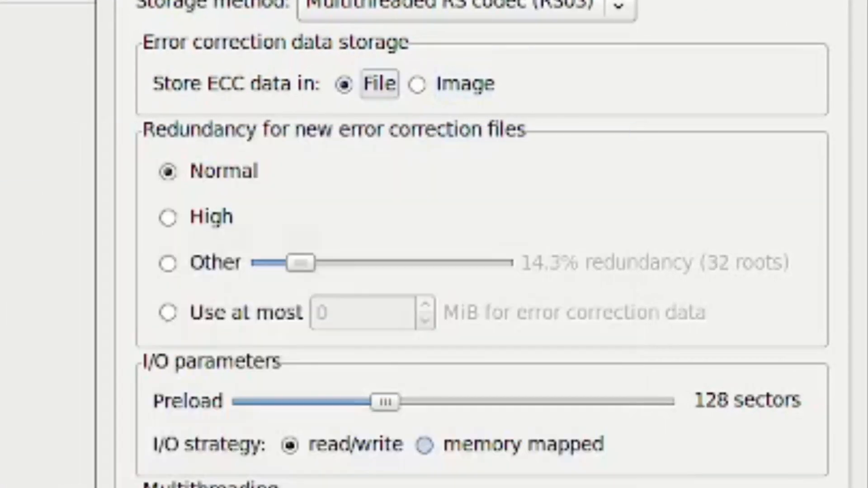
- Try the High redundancy preset and the "Use at most" MiB limit for error correction data
left_click(212, 217)
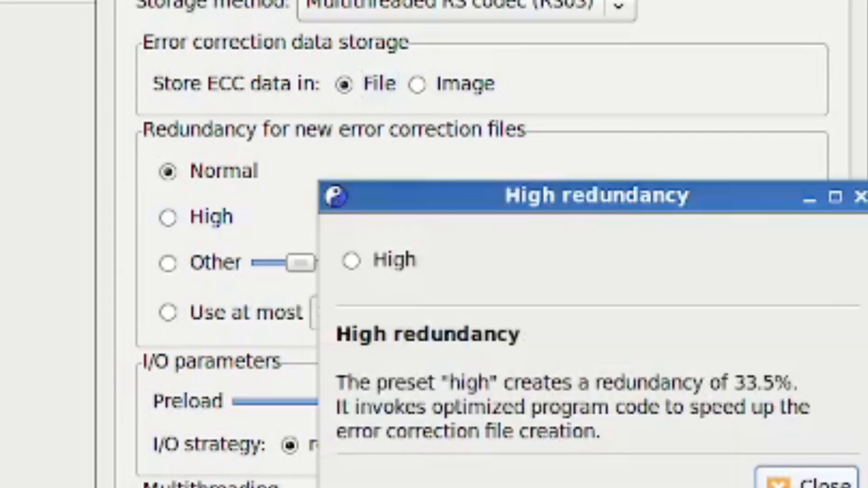
left_click(352, 261)
left_click(807, 483)
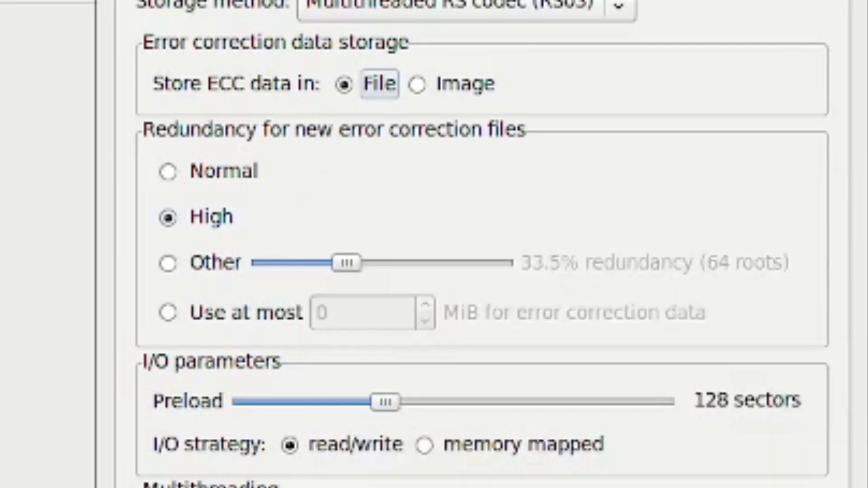
left_click(167, 312)
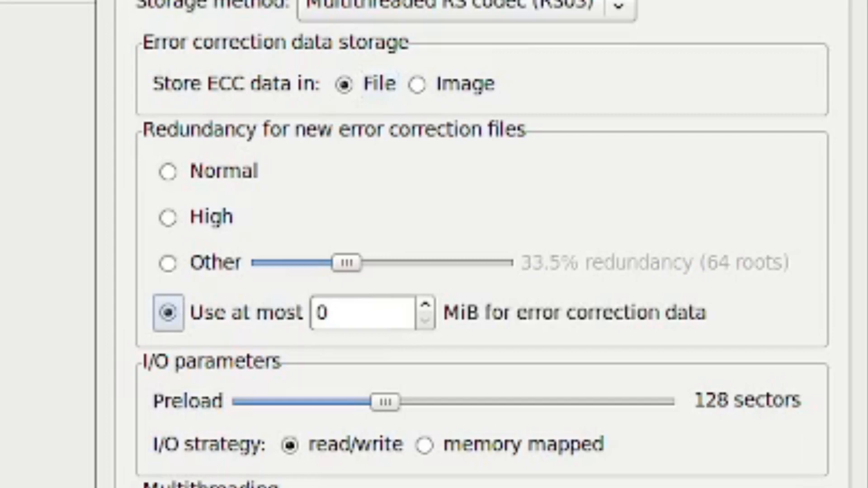
- Read the description of Other redundancy, enable that option and raise it to 200.0% (170 roots)
left_click(216, 263)
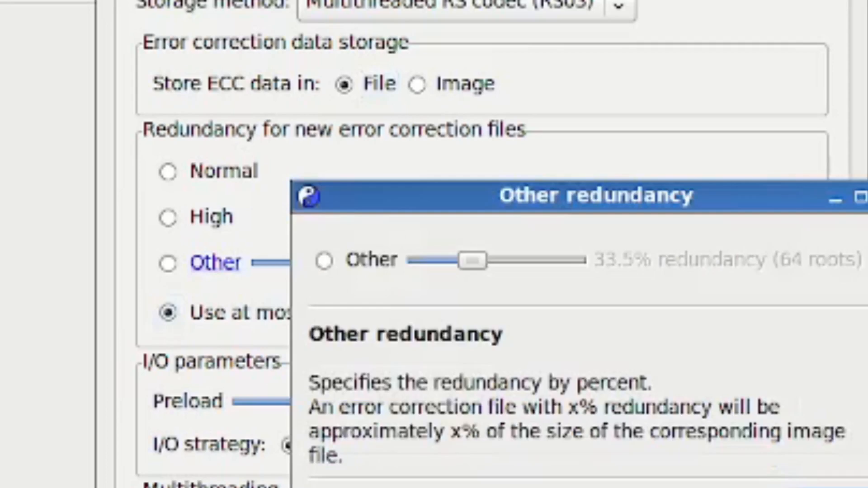
left_click(324, 261)
left_click_drag(472, 261, 572, 261)
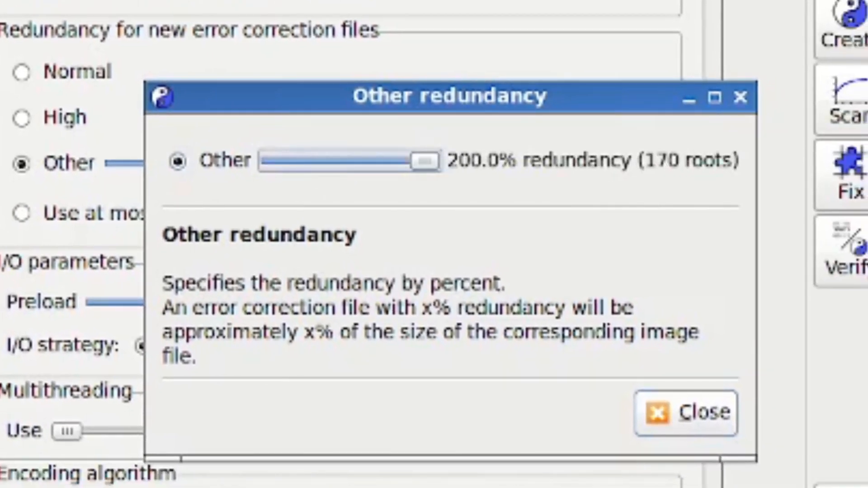
left_click_drag(450, 97, 366, 31)
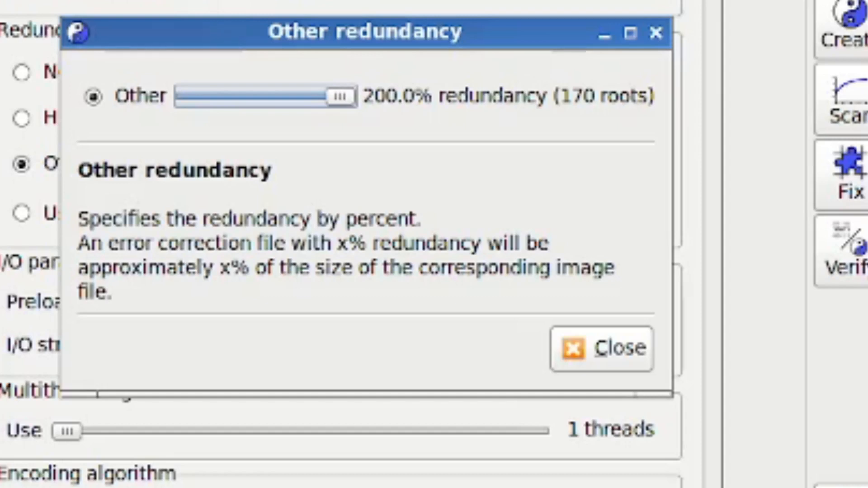
- Try the custom redundancy at both extremes, leave it at 3.2% (8 roots) and close the description
left_click_drag(340, 97, 192, 96)
key("End")
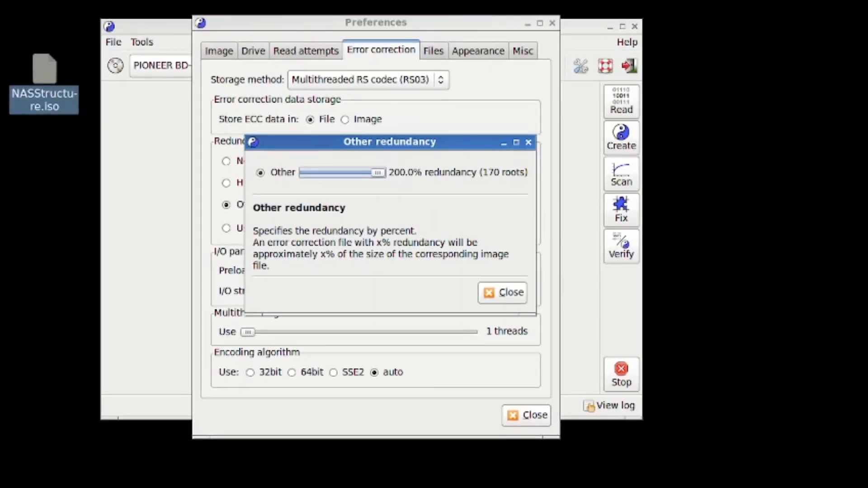
left_click_drag(379, 172, 307, 173)
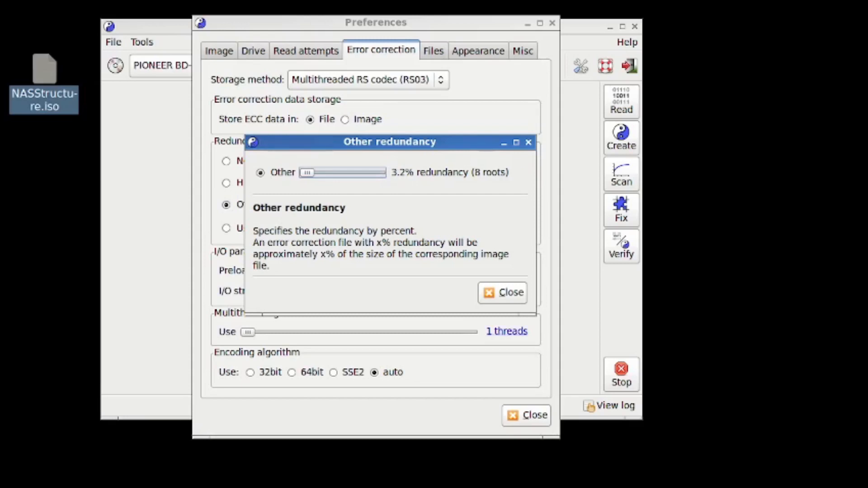
left_click(503, 293)
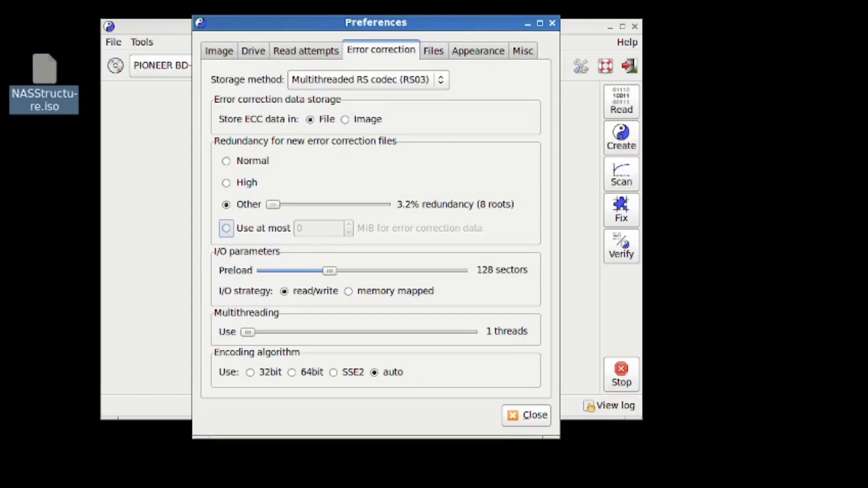
- Reselect Multithreaded RS codec (RS03) as storage method and try ECC storage in the image before returning to File
left_click(368, 80)
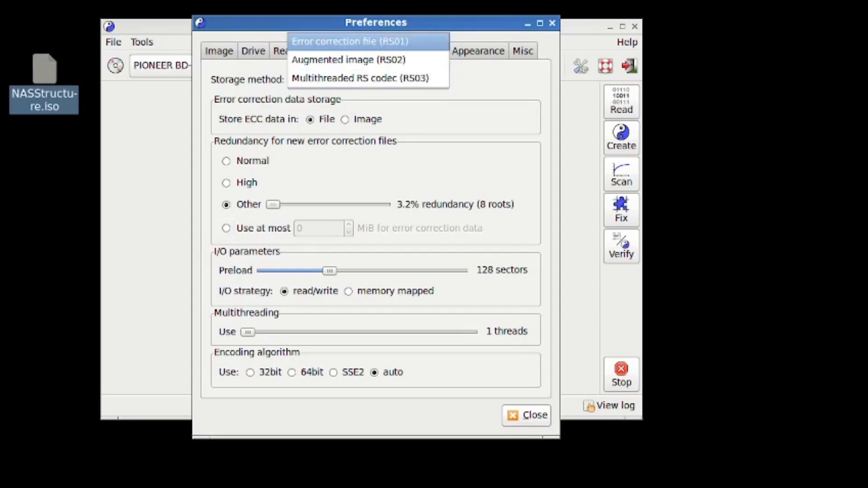
key("Down")
key("Down")
key("Return")
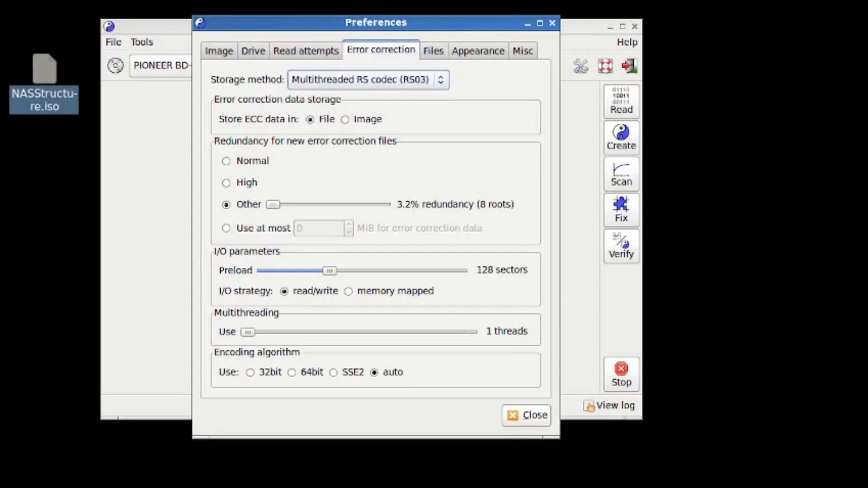
left_click(345, 119)
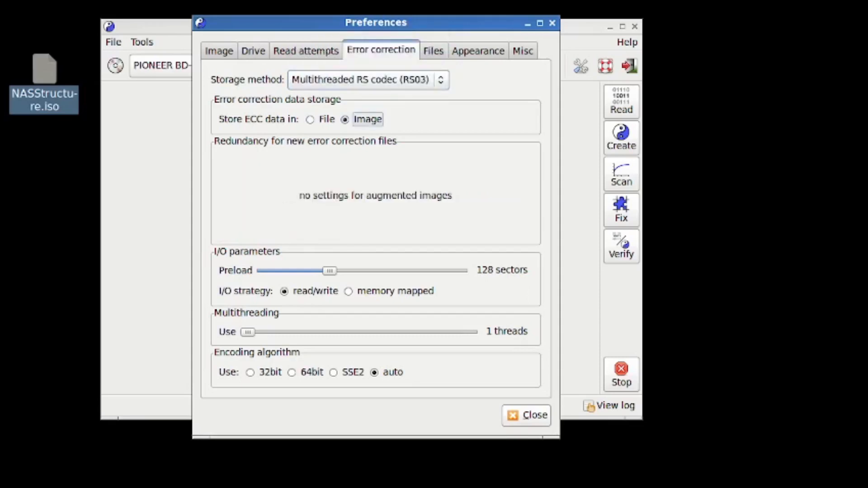
left_click(310, 119)
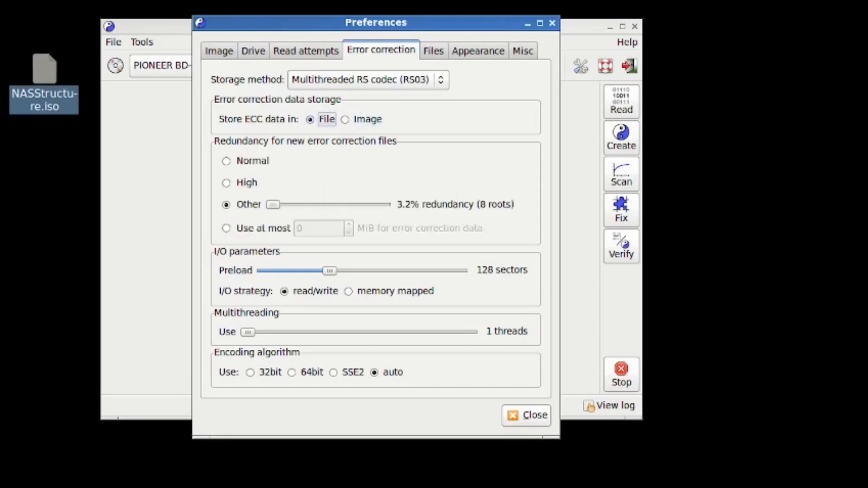
- Set the redundancy for new error correction files to the High preset and close its description
left_click(247, 183)
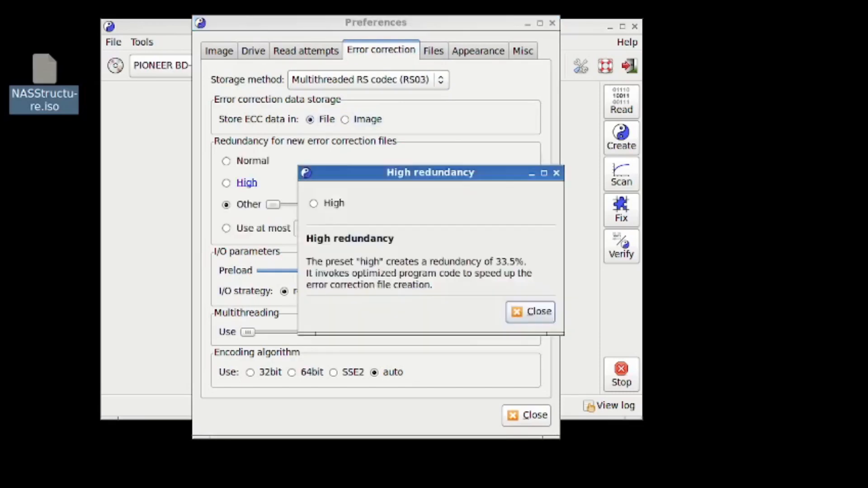
left_click(314, 203)
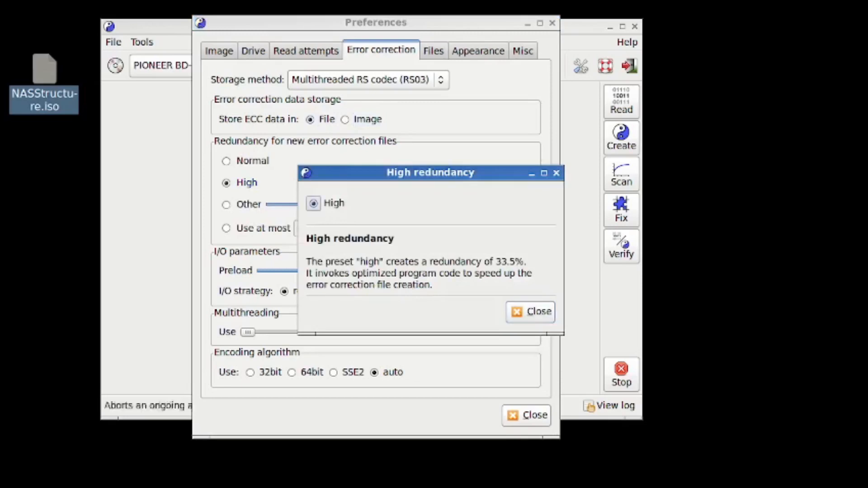
left_click(531, 312)
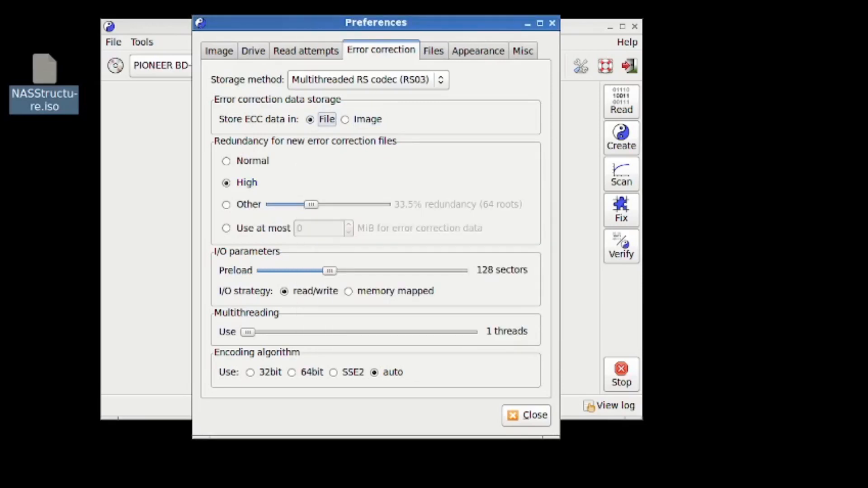